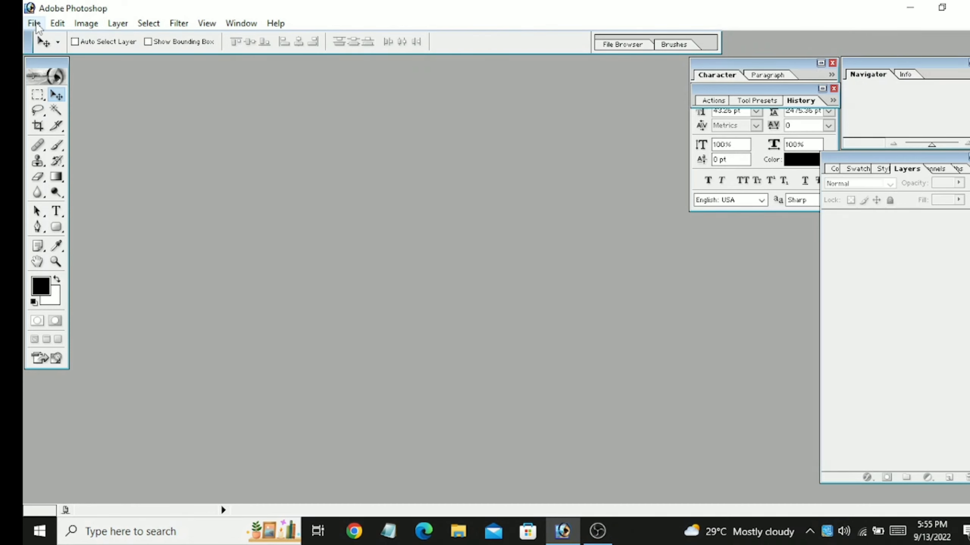
- Open the File menu once Photoshop has finished loading
click(34, 24)
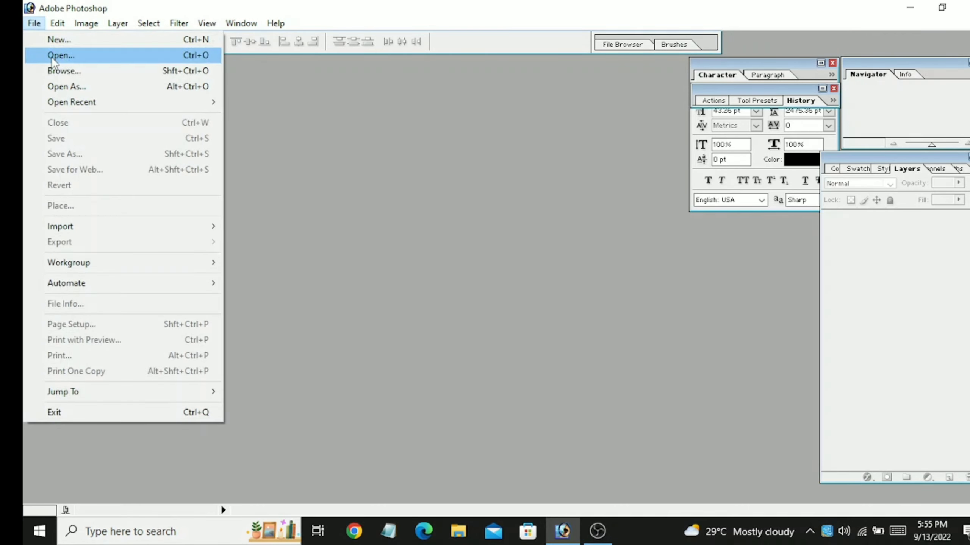
- Open the modi birthday 222 banner from This PC > Videos > Captures
click(52, 57)
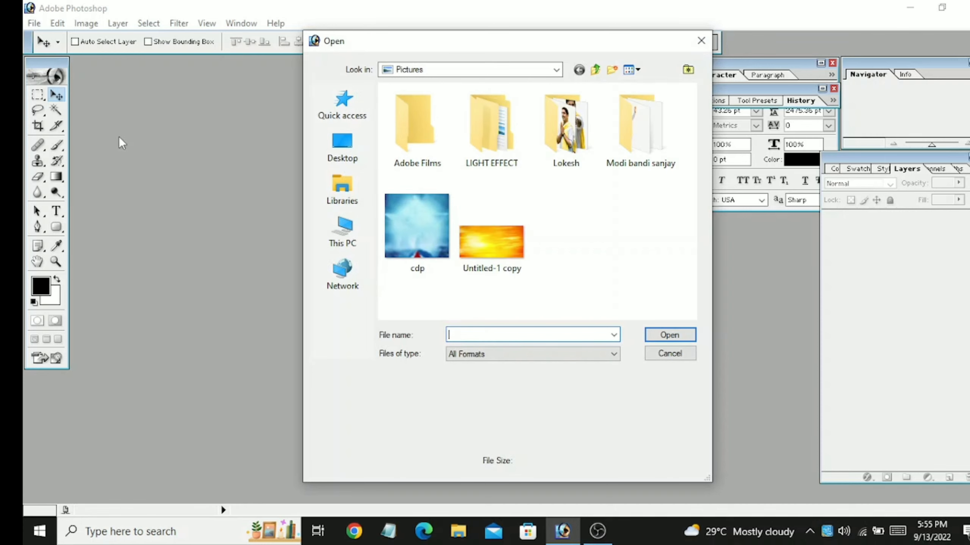
click(659, 137)
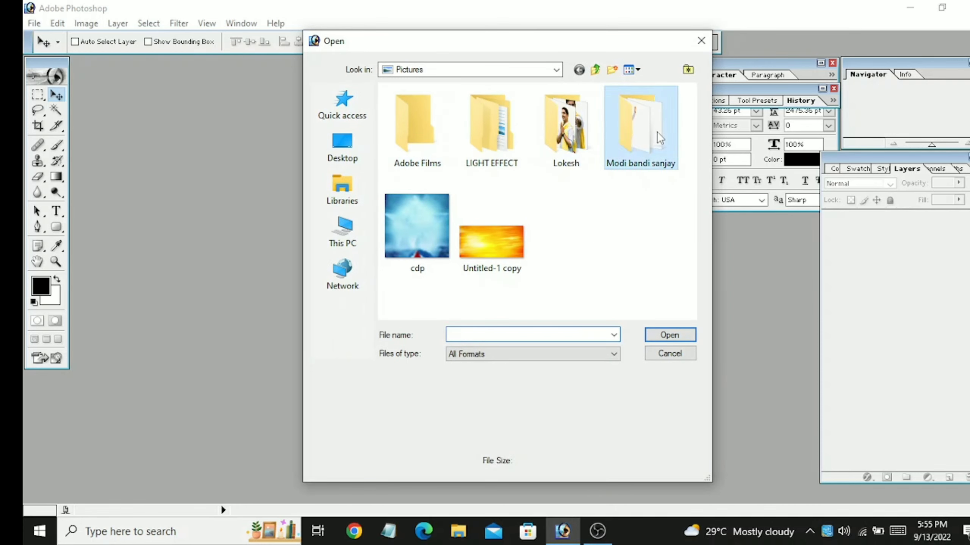
double_click(660, 137)
click(343, 231)
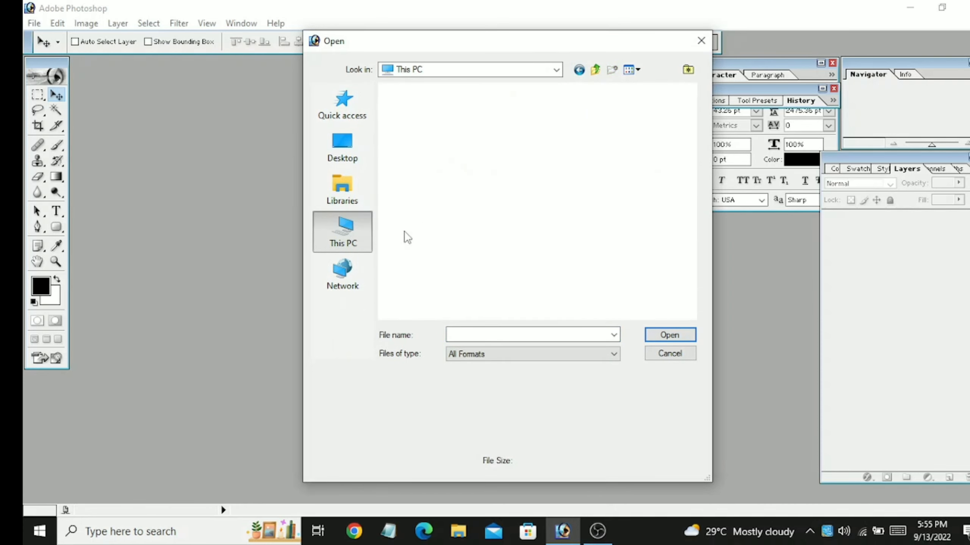
double_click(563, 278)
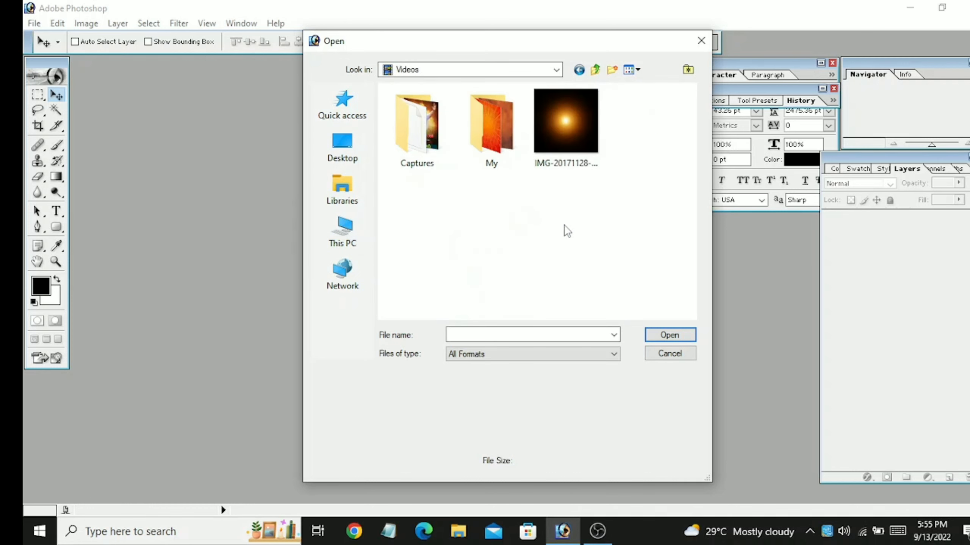
double_click(394, 167)
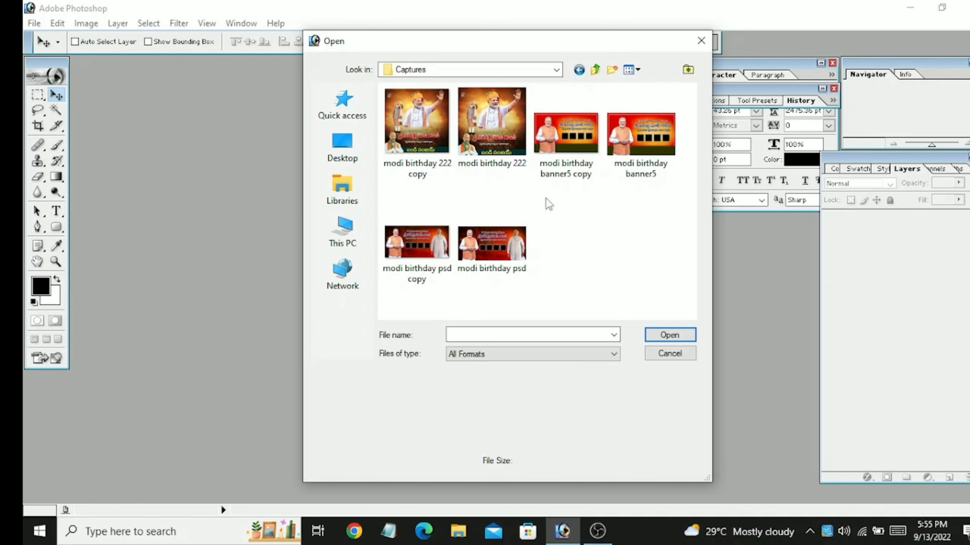
double_click(490, 164)
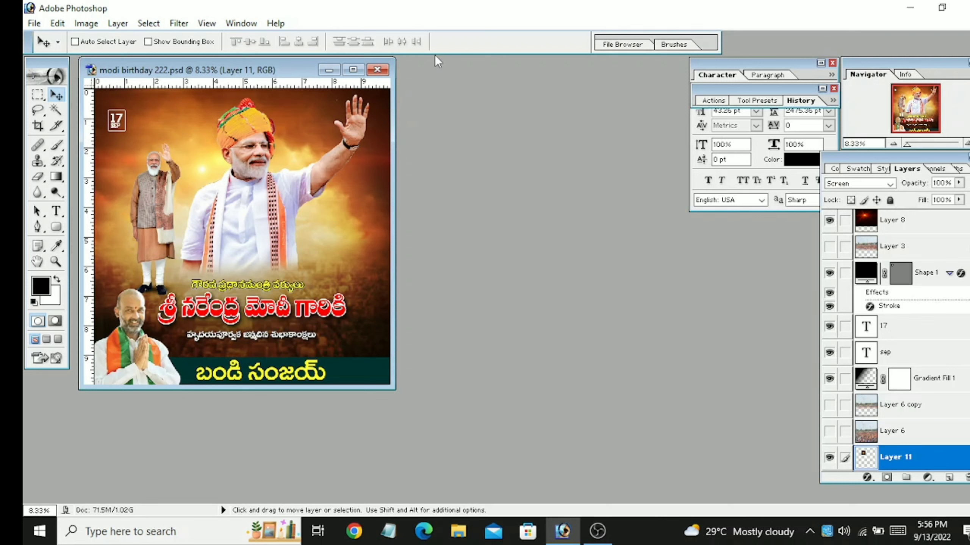
- Maximize the modi birthday 222 document window and zoom to fit the banner
click(353, 70)
key(ctrl+0)
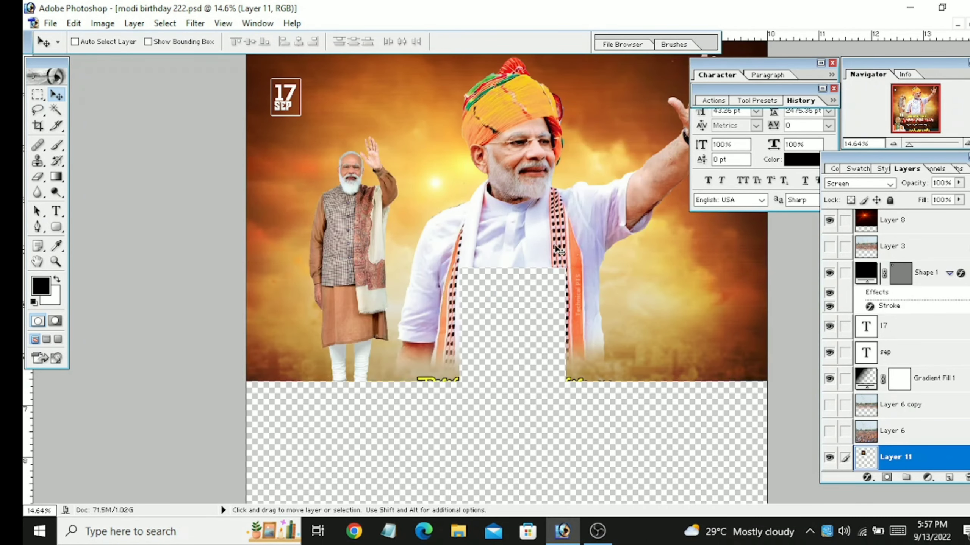
scroll(744, 374, down, 1)
scroll(862, 447, down, 2)
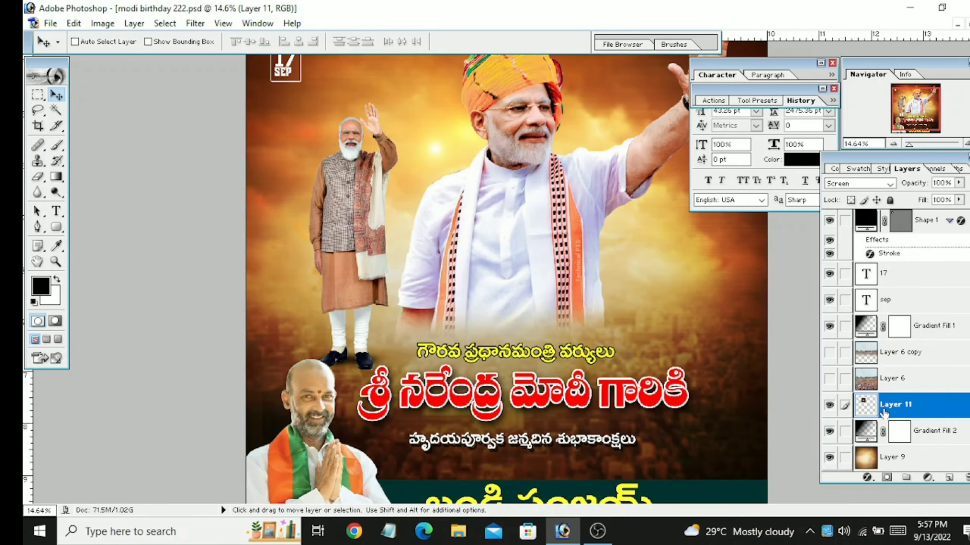
scroll(861, 447, up, 3)
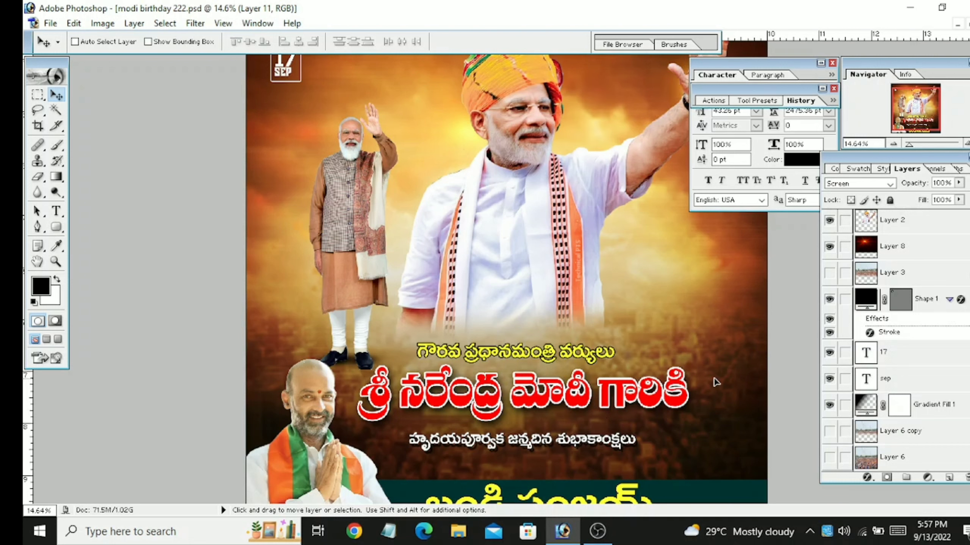
- Select the red Telugu title text layer and nudge it slightly down and right
click(881, 359)
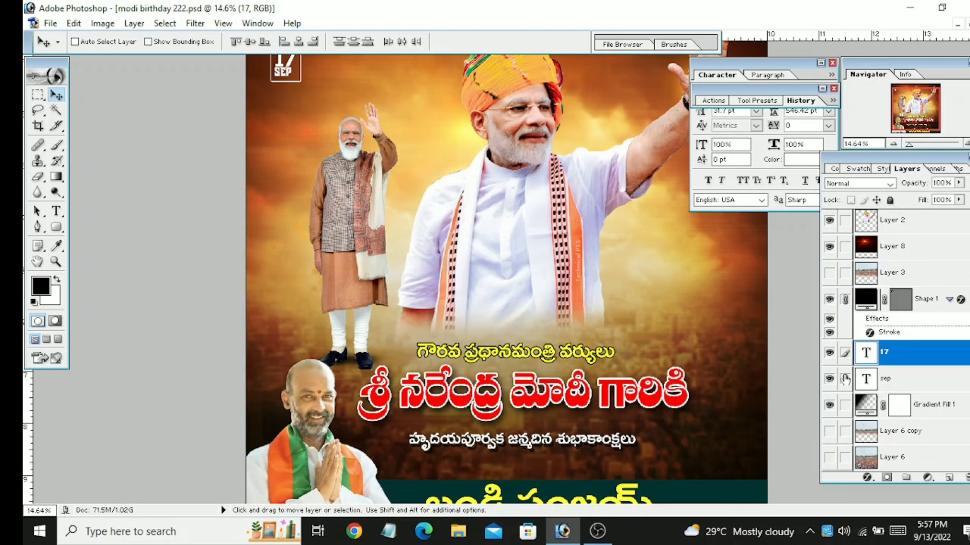
scroll(878, 367, up, 1)
scroll(877, 366, up, 1)
scroll(878, 367, up, 1)
scroll(492, 254, up, 1)
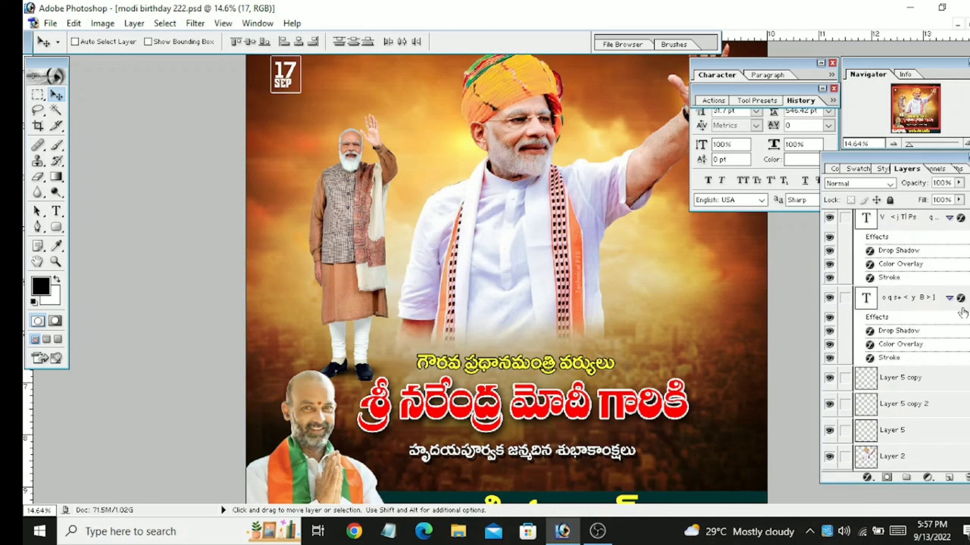
ctrl+click(515, 478)
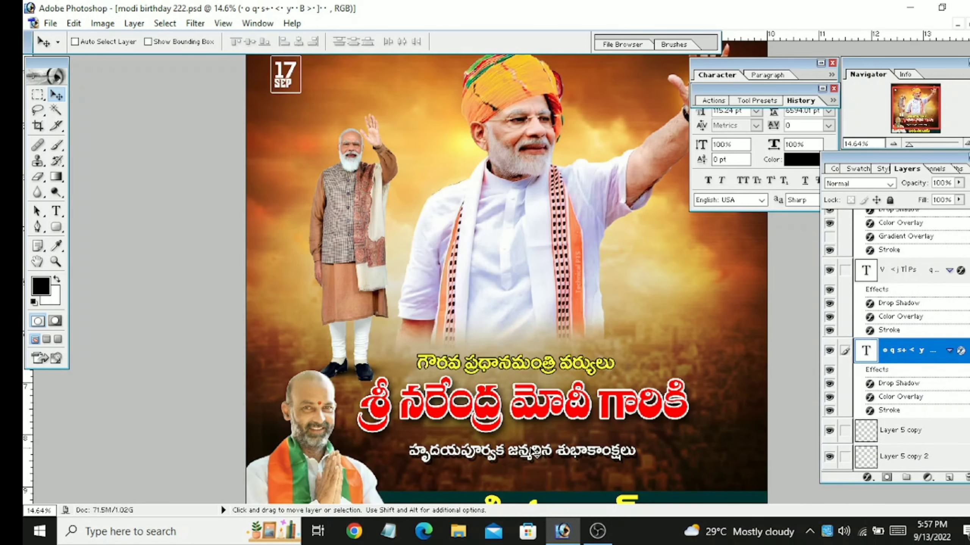
drag(533, 450, 535, 452)
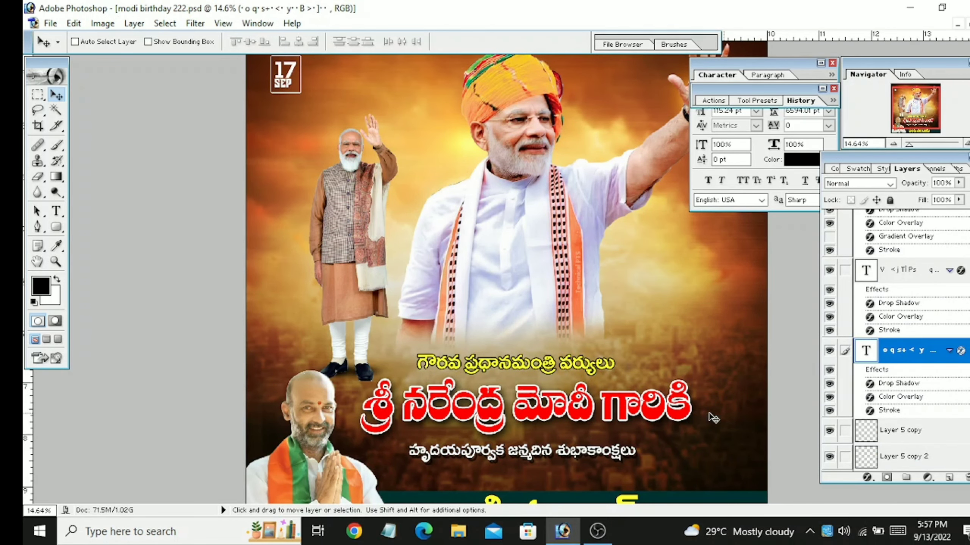
scroll(535, 382, up, 1)
click(51, 24)
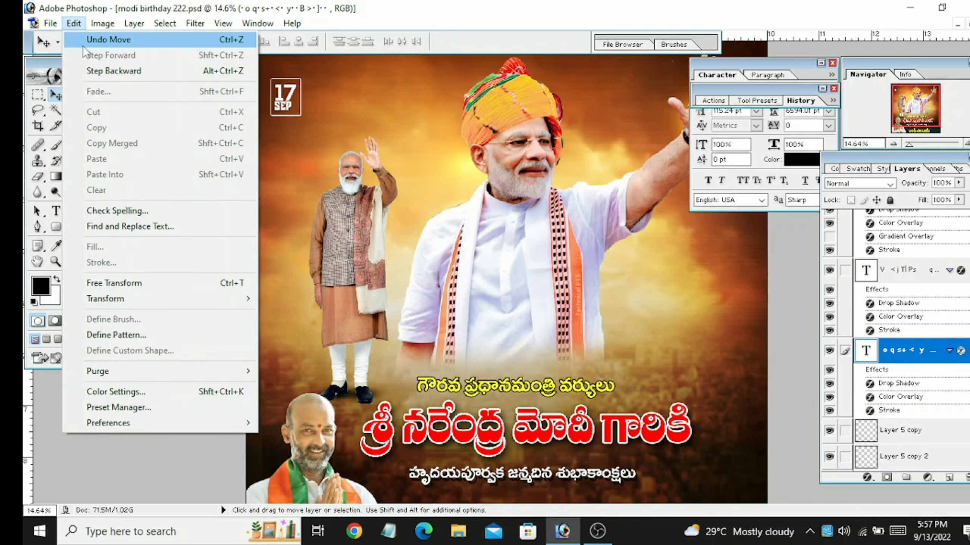
- Open the modi birthday banner5 file from the Captures folder
click(77, 56)
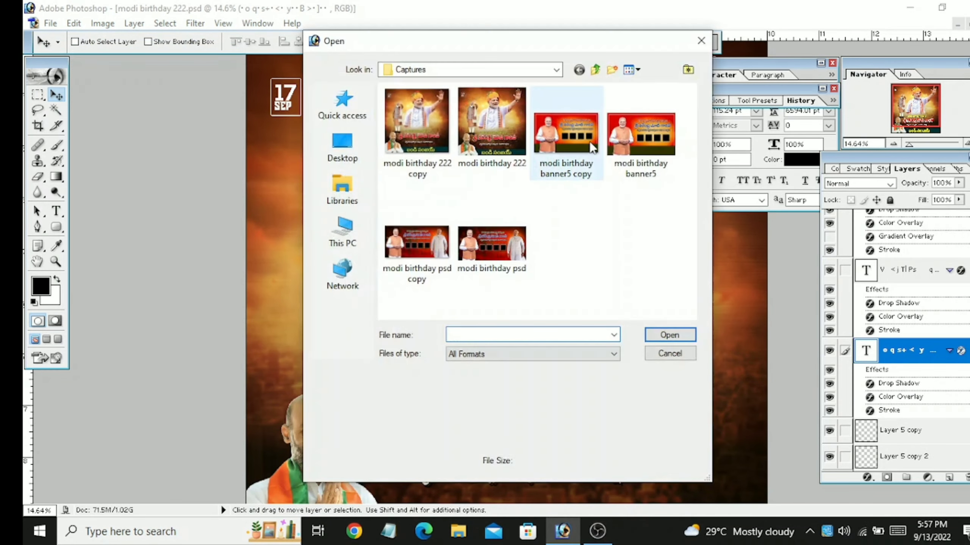
double_click(646, 175)
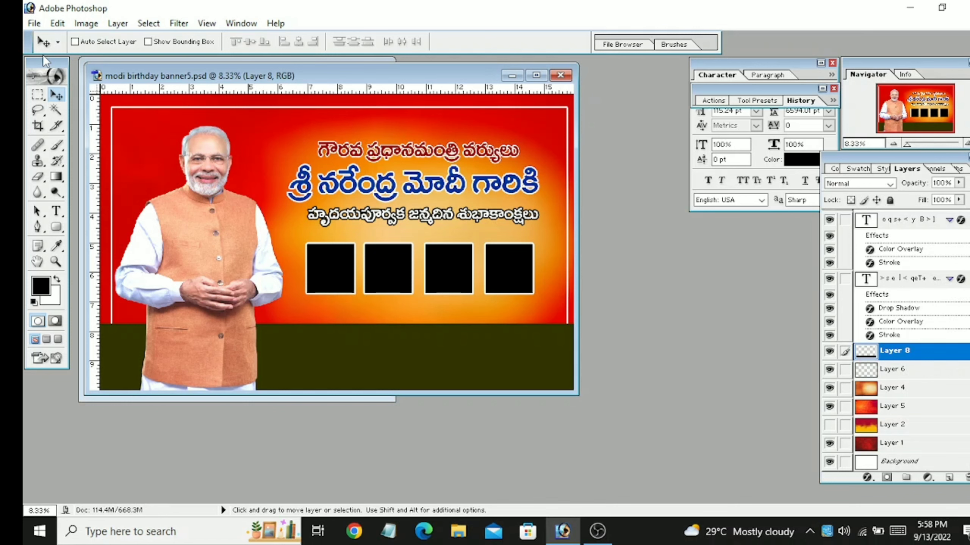
- Fit banner5 to the workspace and hide Layer 8's green strip and Layer 5
key(ctrl+0)
click(538, 76)
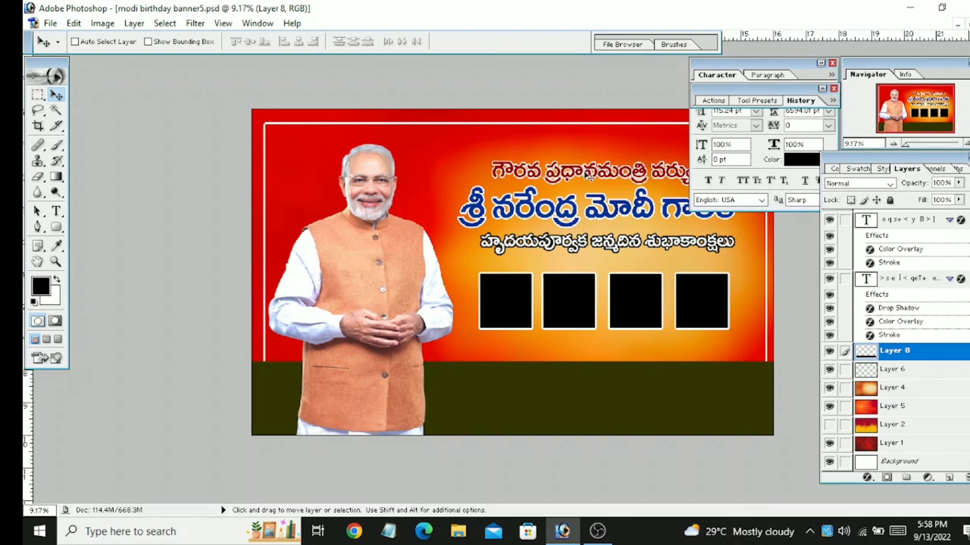
key(ctrl+0)
click(834, 389)
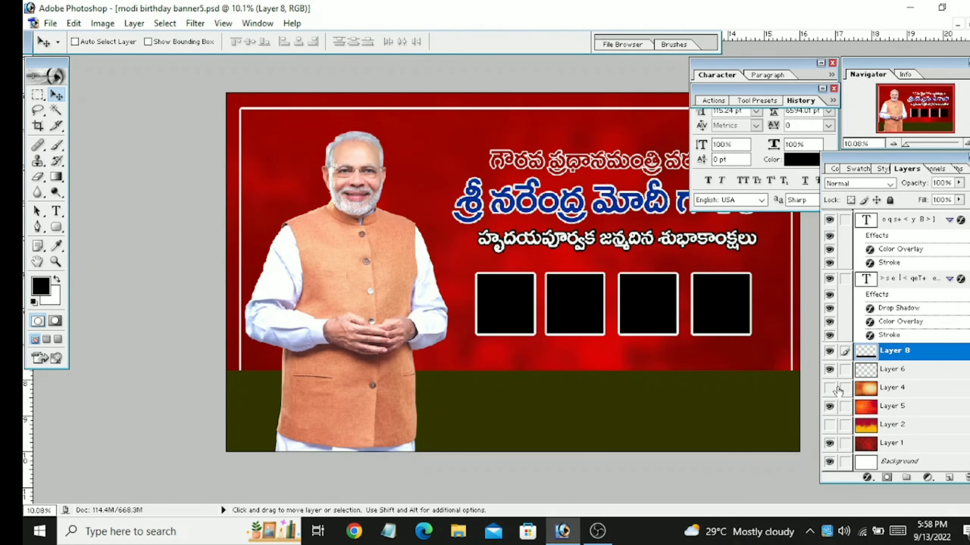
click(828, 393)
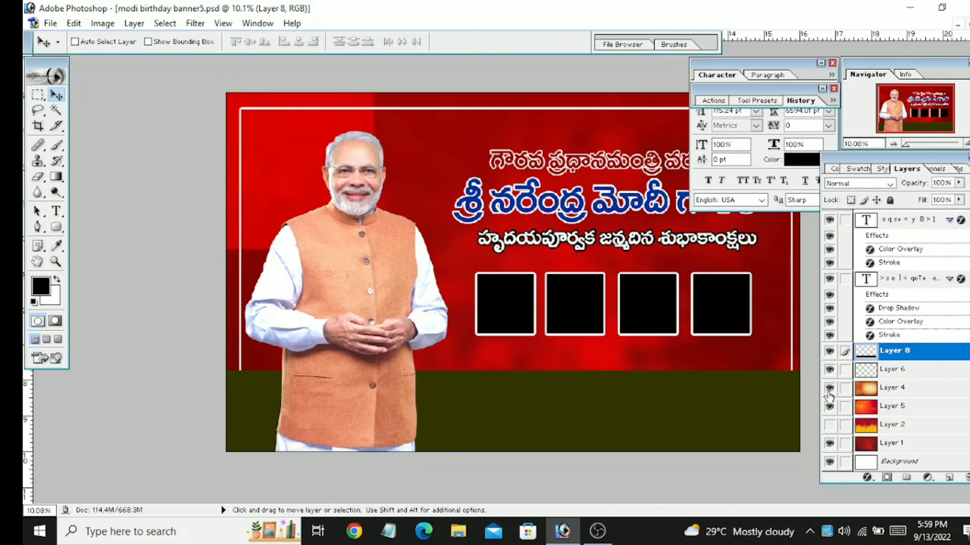
click(830, 388)
click(829, 350)
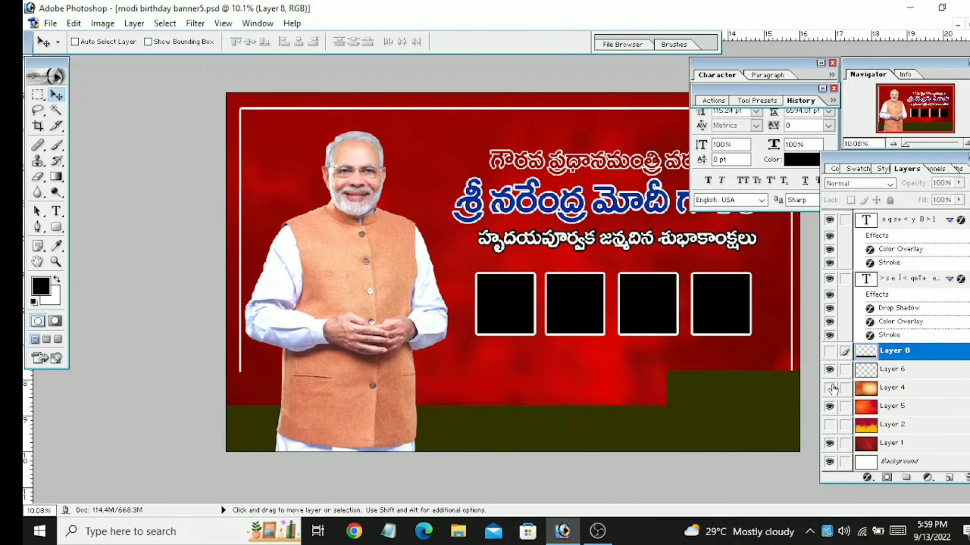
click(829, 406)
- Hide Layers 4 and 2 so only Layer 1's dark red backdrop shows, then bring up File > Open
click(829, 388)
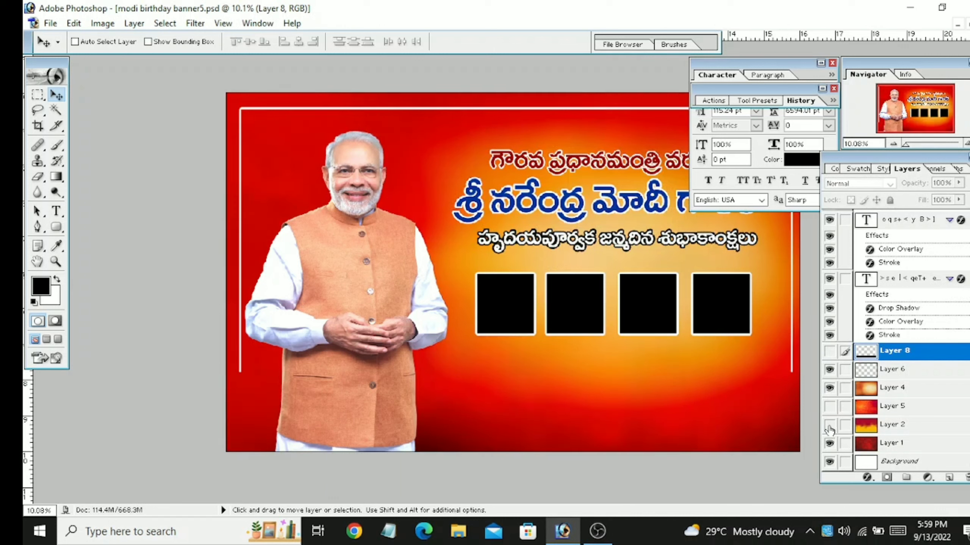
click(829, 424)
click(829, 388)
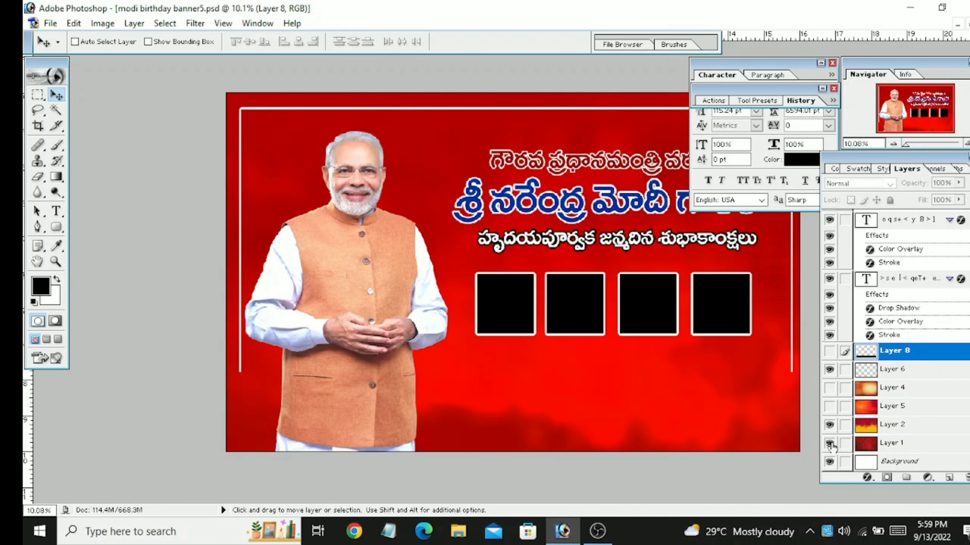
click(830, 443)
click(829, 424)
click(830, 444)
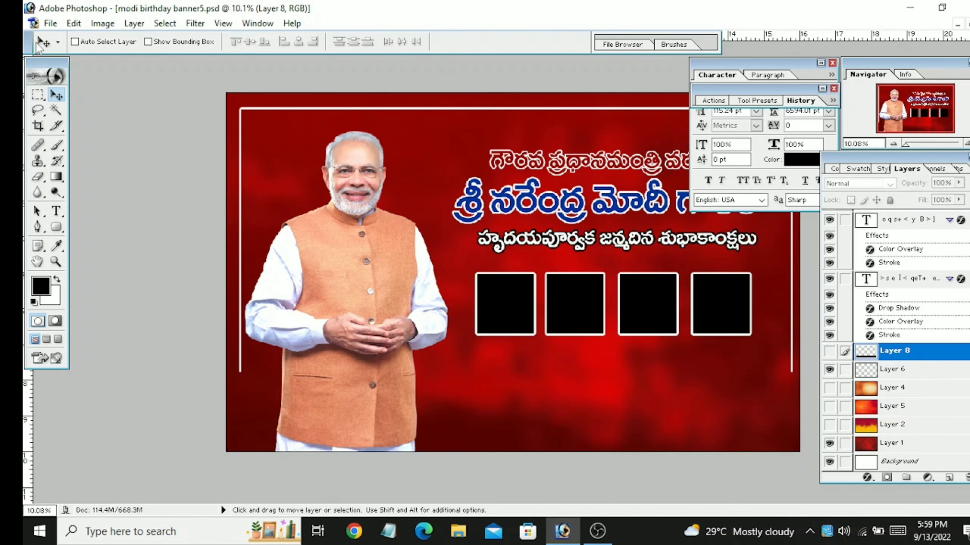
click(50, 23)
click(78, 56)
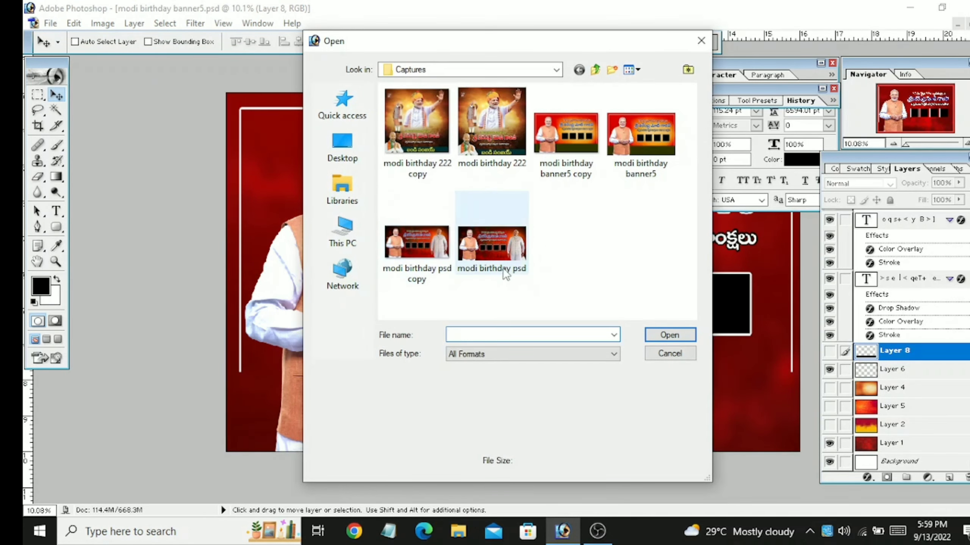
- Load the modi birthday psd banner from the Captures folder
double_click(505, 274)
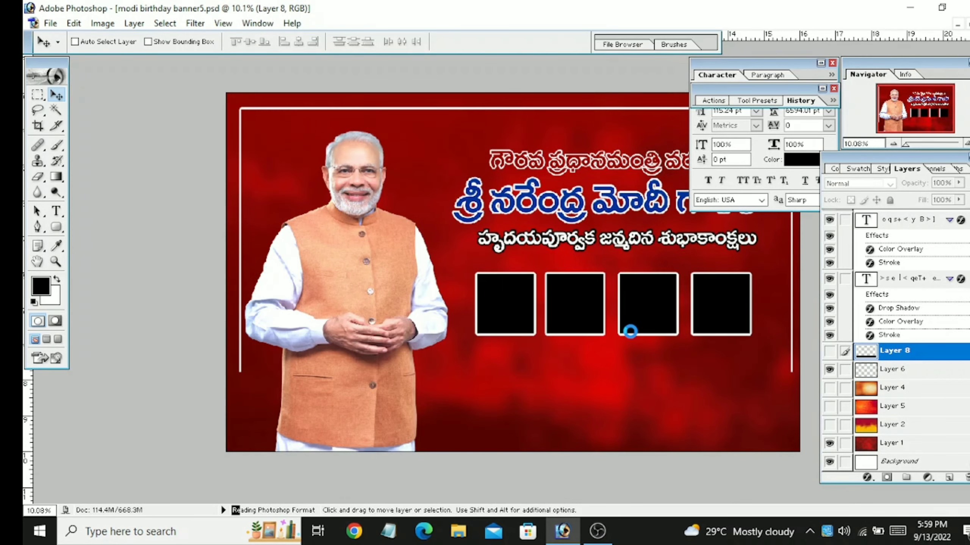